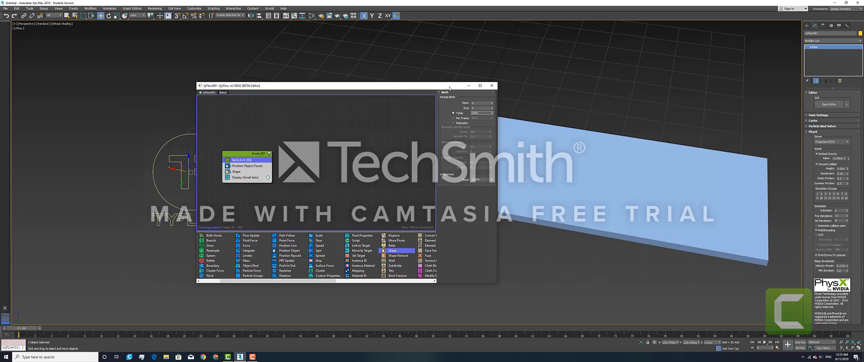
Set the Position Object operator's location to Selected Faces
{"action": "left_click_drag", "start_coordinate": [449, 88], "coordinate": [371, 63]}
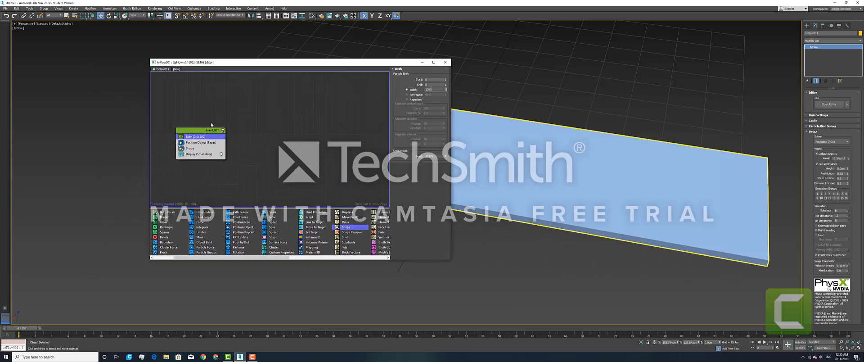
{"action": "left_click", "coordinate": [199, 143]}
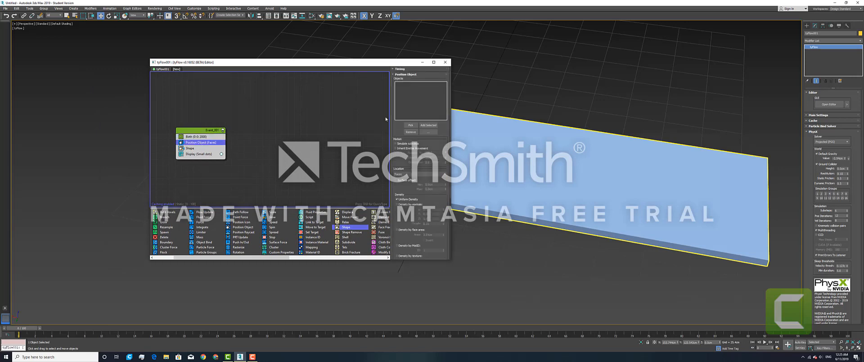
{"action": "left_click_drag", "start_coordinate": [358, 63], "coordinate": [242, 53]}
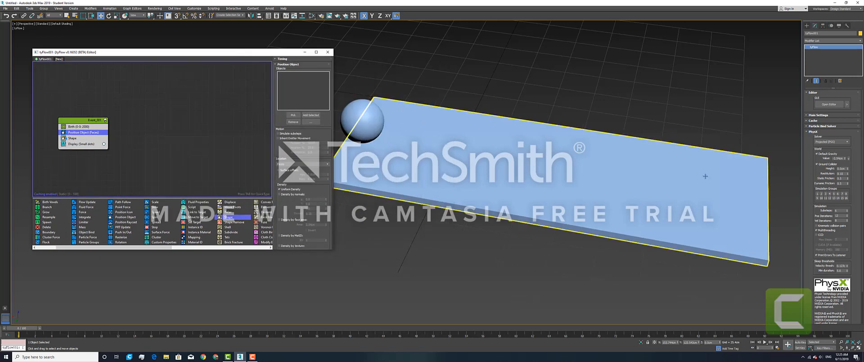
{"action": "left_click", "coordinate": [309, 164]}
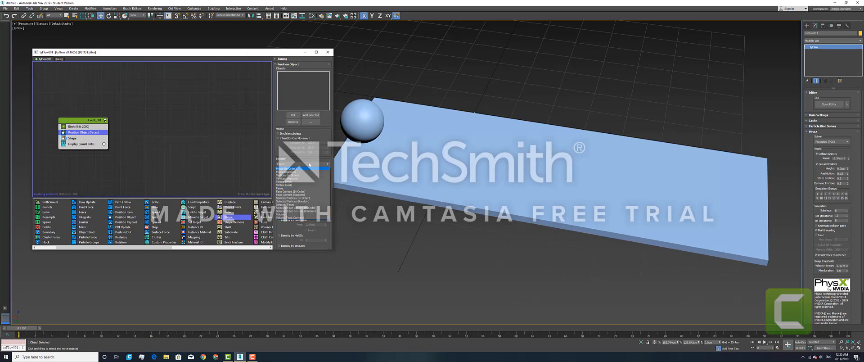
{"action": "left_click", "coordinate": [288, 205]}
Add an Edit Poly modifier to the flat box and select its large top polygon
{"action": "left_click", "coordinate": [433, 124]}
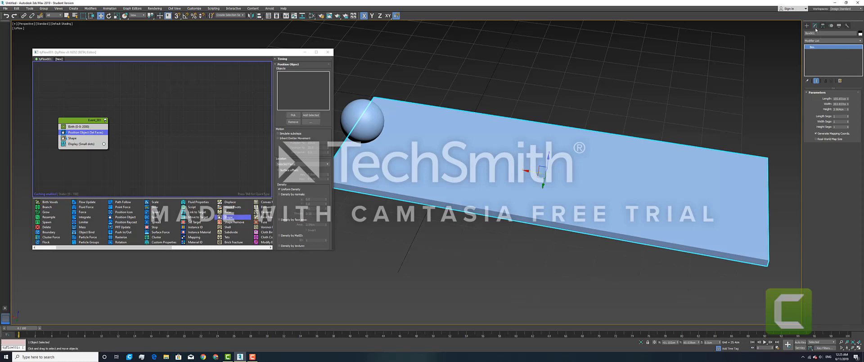
{"action": "left_click_drag", "start_coordinate": [718, 164], "coordinate": [720, 164]}
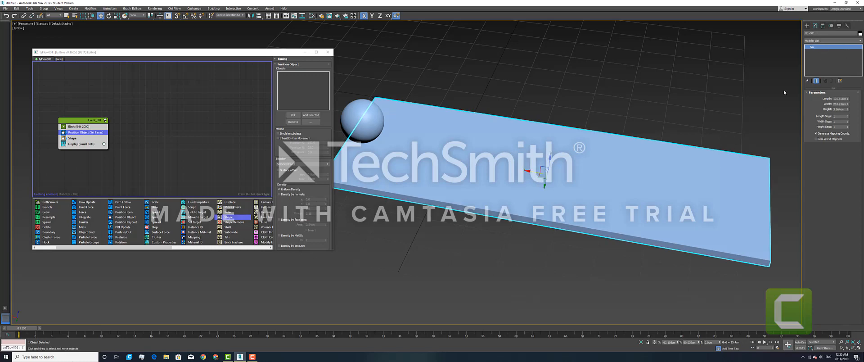
{"action": "left_click", "coordinate": [823, 41]}
{"action": "key", "text": "e"}
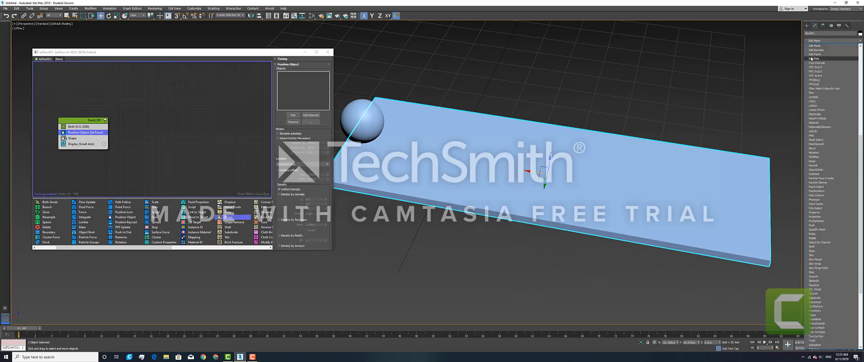
{"action": "left_click", "coordinate": [812, 59]}
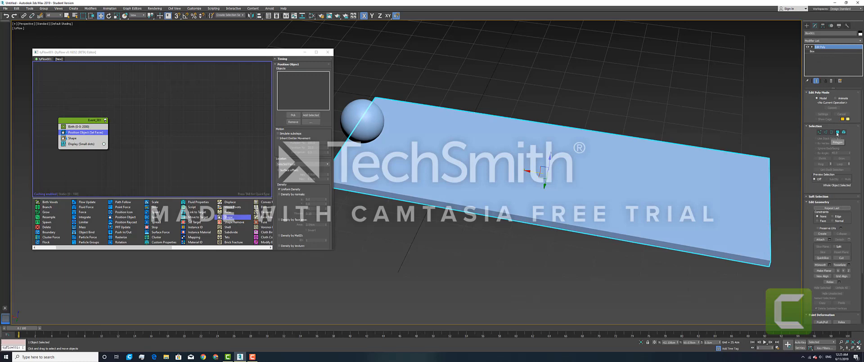
{"action": "left_click", "coordinate": [837, 132]}
{"action": "left_click", "coordinate": [559, 181]}
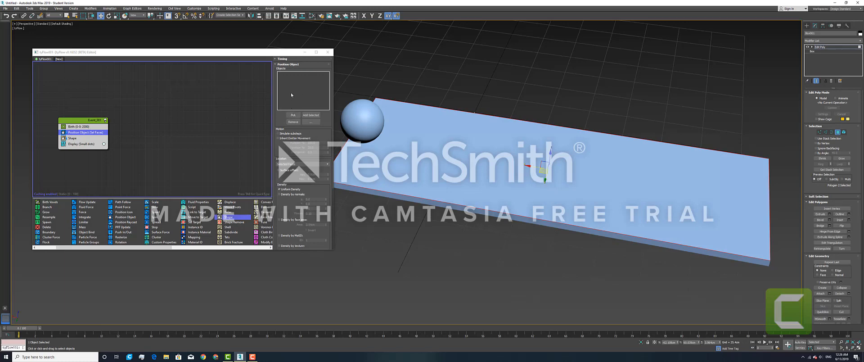
Pick the flat box as the Position Object operator's source and toggle the shading of its selected face
{"action": "left_click", "coordinate": [293, 115]}
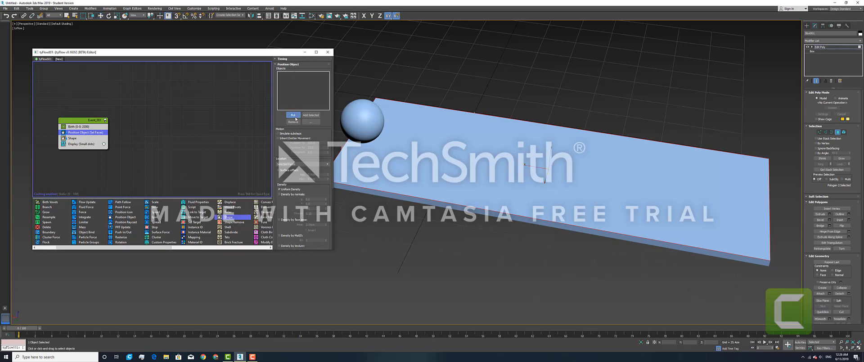
{"action": "left_click", "coordinate": [465, 162]}
{"action": "scroll", "coordinate": [486, 163], "scroll_direction": "up", "scroll_amount": 3}
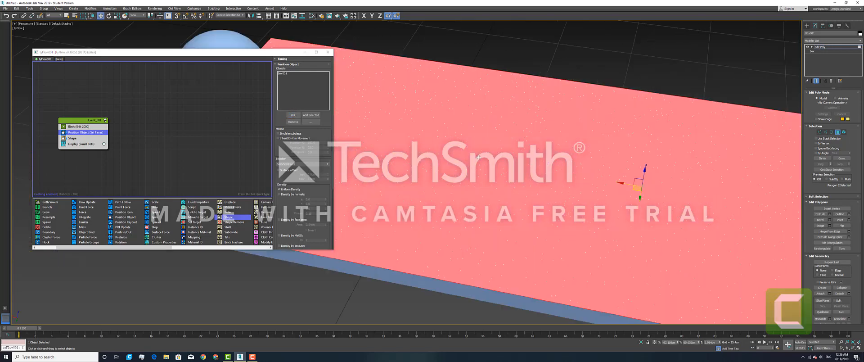
{"action": "scroll", "coordinate": [486, 163], "scroll_direction": "down", "scroll_amount": 5}
{"action": "scroll", "coordinate": [605, 188], "scroll_direction": "up", "scroll_amount": 3}
{"action": "key", "text": "F2"}
{"action": "scroll", "coordinate": [599, 187], "scroll_direction": "down", "scroll_amount": 3}
{"action": "scroll", "coordinate": [599, 187], "scroll_direction": "up", "scroll_amount": 4}
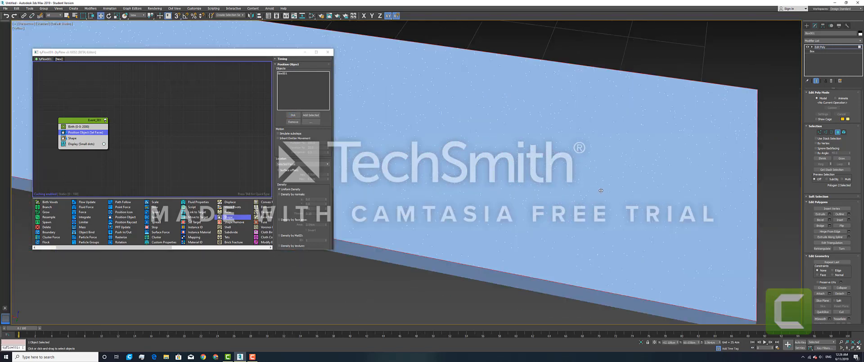
{"action": "scroll", "coordinate": [603, 189], "scroll_direction": "down", "scroll_amount": 7}
{"action": "scroll", "coordinate": [532, 170], "scroll_direction": "up", "scroll_amount": 4}
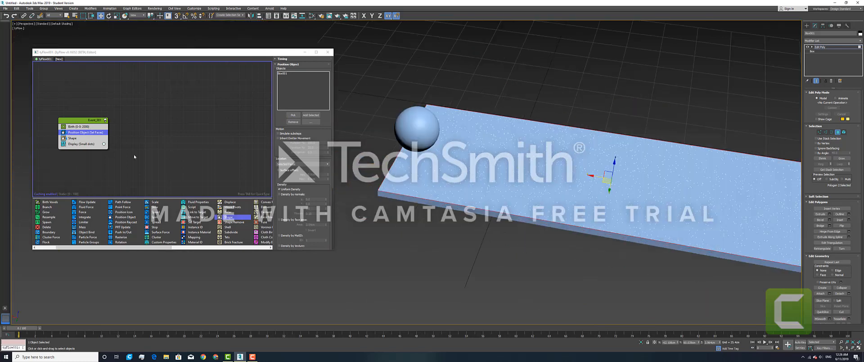
Switch the Shape operator to a 3D mesh and choose Grass (Long)
{"action": "left_click", "coordinate": [74, 138]}
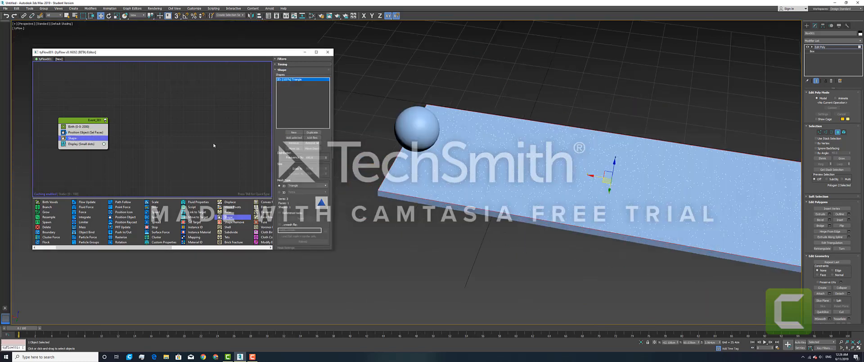
{"action": "left_click", "coordinate": [280, 192]}
{"action": "left_click", "coordinate": [304, 192]}
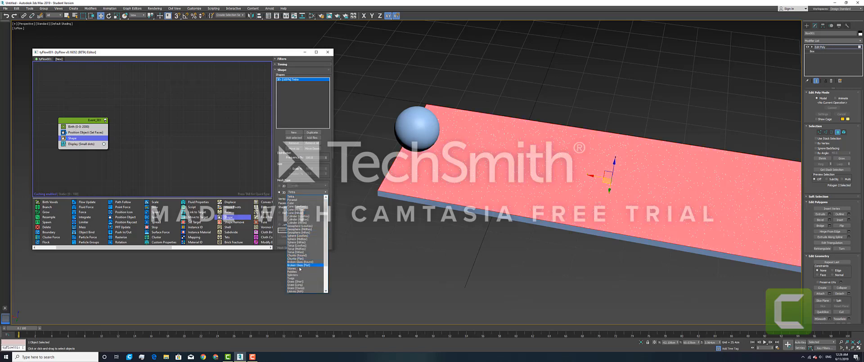
{"action": "scroll", "coordinate": [300, 272], "scroll_direction": "down", "scroll_amount": 1}
{"action": "scroll", "coordinate": [306, 279], "scroll_direction": "down", "scroll_amount": 1}
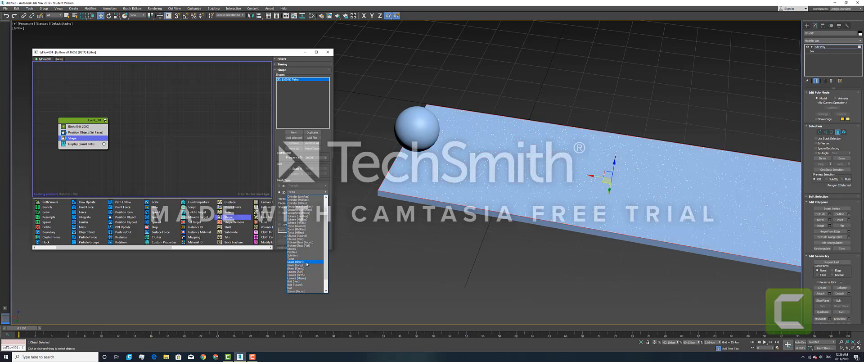
{"action": "left_click", "coordinate": [306, 265]}
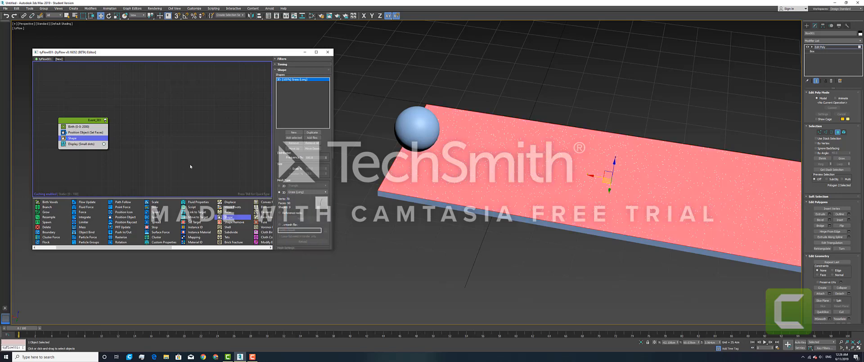
Set the Display operator's type to Geometry
{"action": "left_click", "coordinate": [78, 144]}
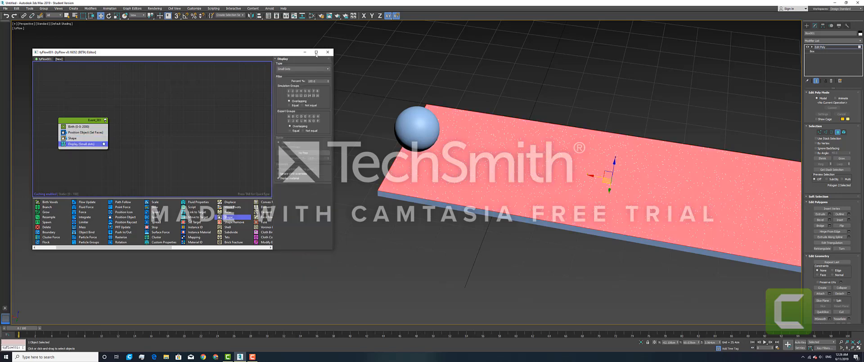
{"action": "left_click", "coordinate": [306, 69]}
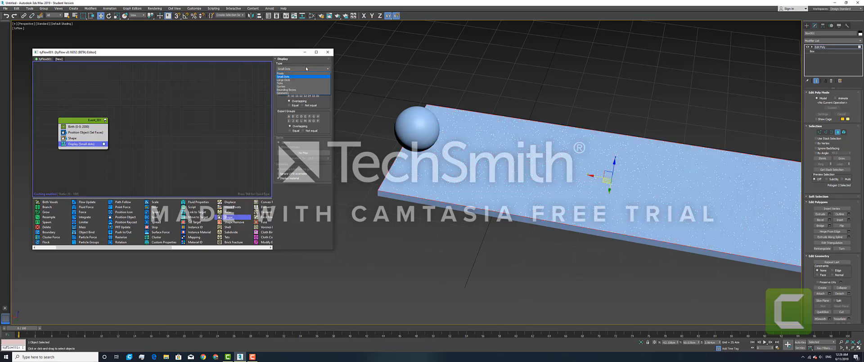
{"action": "left_click", "coordinate": [294, 93]}
Examine the density and distribution of the grass blades across the box's surface
{"action": "scroll", "coordinate": [515, 181], "scroll_direction": "up", "scroll_amount": 3}
{"action": "scroll", "coordinate": [515, 180], "scroll_direction": "down", "scroll_amount": 4}
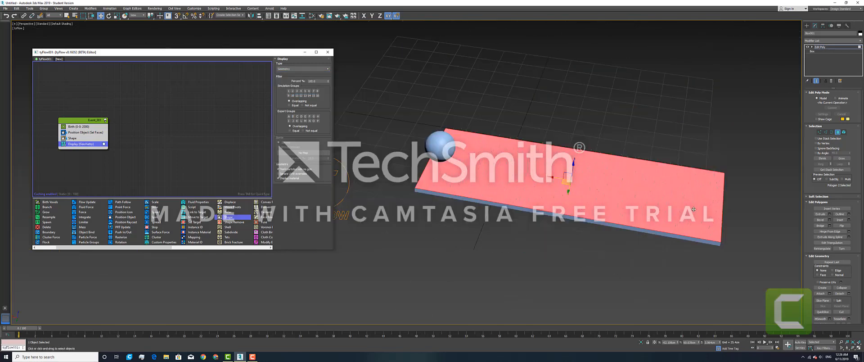
{"action": "scroll", "coordinate": [675, 200], "scroll_direction": "up", "scroll_amount": 6}
{"action": "scroll", "coordinate": [632, 193], "scroll_direction": "down", "scroll_amount": 4}
{"action": "scroll", "coordinate": [632, 193], "scroll_direction": "up", "scroll_amount": 4}
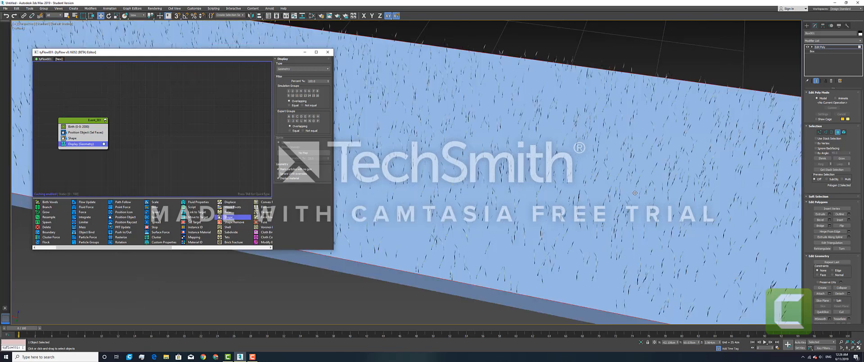
{"action": "scroll", "coordinate": [625, 189], "scroll_direction": "down", "scroll_amount": 5}
{"action": "scroll", "coordinate": [619, 184], "scroll_direction": "up", "scroll_amount": 5}
{"action": "scroll", "coordinate": [611, 180], "scroll_direction": "down", "scroll_amount": 4}
{"action": "scroll", "coordinate": [611, 180], "scroll_direction": "down", "scroll_amount": 4}
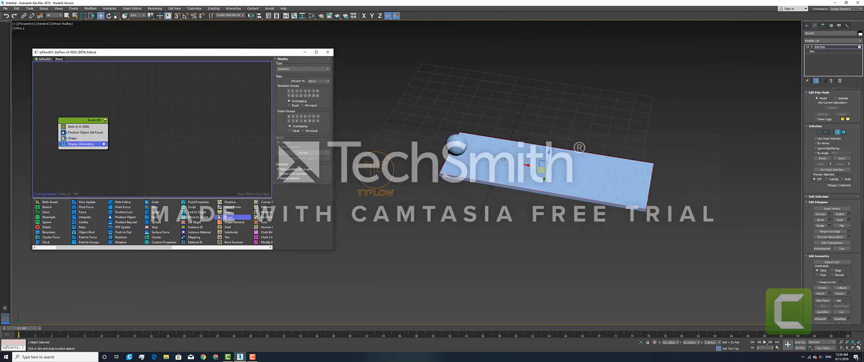
{"action": "scroll", "coordinate": [492, 166], "scroll_direction": "up", "scroll_amount": 6}
{"action": "scroll", "coordinate": [492, 166], "scroll_direction": "down", "scroll_amount": 2}
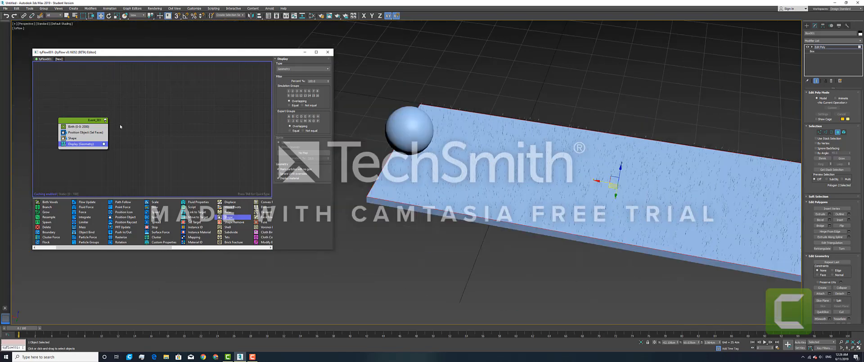
Set the Birth operator's total to 20000 particles and inspect the grass without the selected-face shading
{"action": "left_click", "coordinate": [88, 127]}
{"action": "double_click", "coordinate": [318, 80]}
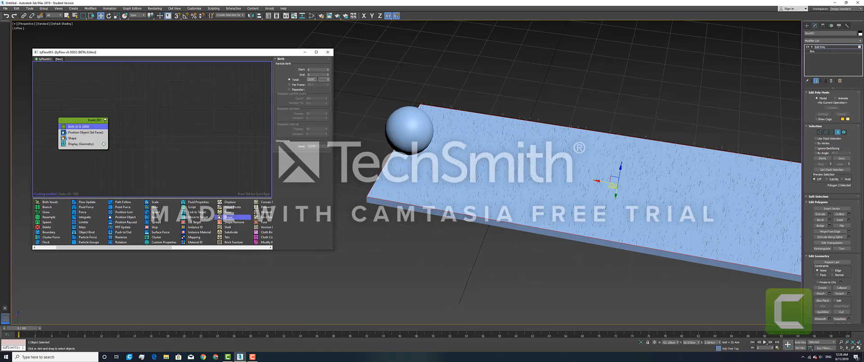
{"action": "type", "text": "20000"}
{"action": "key", "text": "Return"}
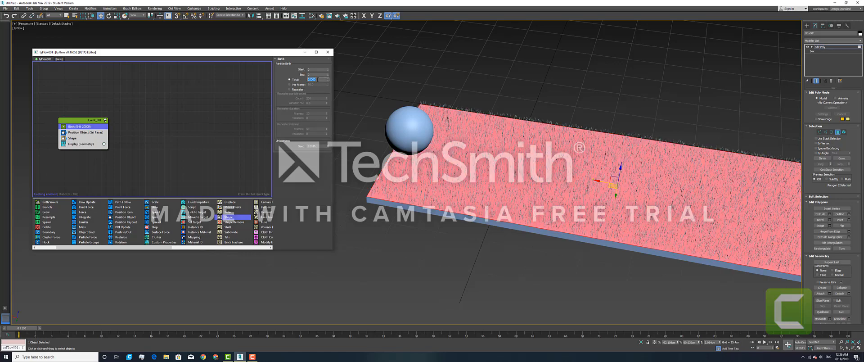
{"action": "scroll", "coordinate": [500, 180], "scroll_direction": "up", "scroll_amount": 4}
{"action": "scroll", "coordinate": [500, 180], "scroll_direction": "down", "scroll_amount": 6}
{"action": "scroll", "coordinate": [499, 179], "scroll_direction": "up", "scroll_amount": 5}
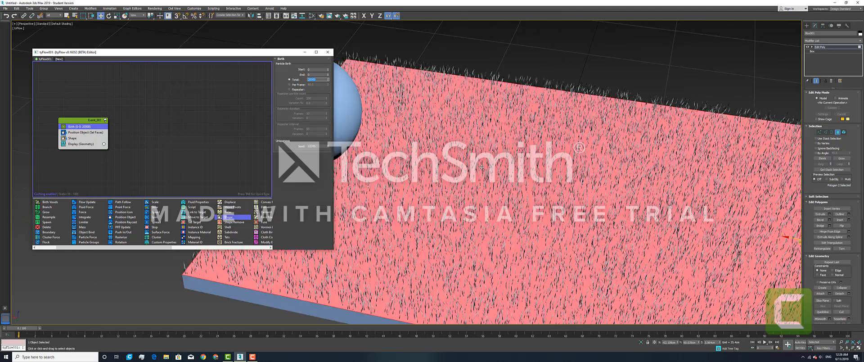
{"action": "scroll", "coordinate": [500, 180], "scroll_direction": "down", "scroll_amount": 5}
{"action": "key", "text": "F2"}
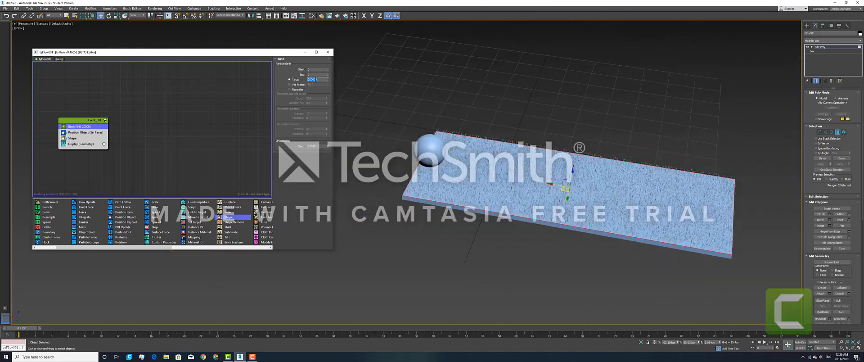
Set the Birth operator's total to 200000 particles and inspect the grass coverage
{"action": "type", "text": "200000"}
{"action": "key", "text": "Return"}
{"action": "scroll", "coordinate": [505, 176], "scroll_direction": "up", "scroll_amount": 5}
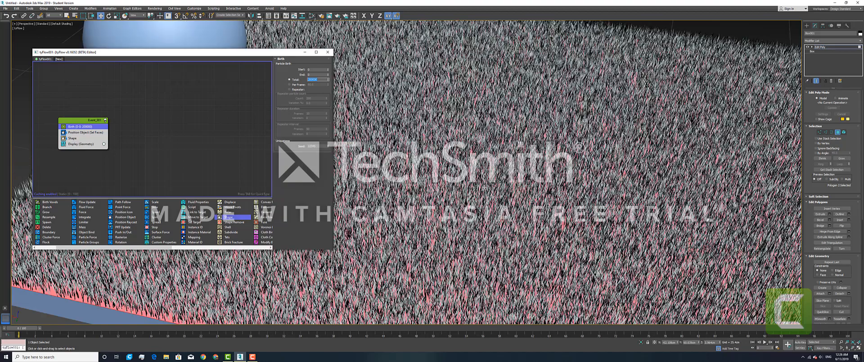
{"action": "scroll", "coordinate": [473, 180], "scroll_direction": "down", "scroll_amount": 5}
{"action": "scroll", "coordinate": [473, 181], "scroll_direction": "up", "scroll_amount": 3}
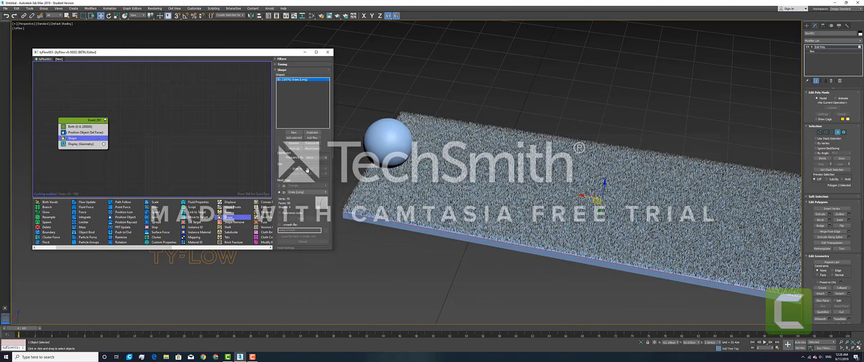
Adjust the scale settings of the Shape operator to make the grass blades larger
{"action": "left_click", "coordinate": [290, 168]}
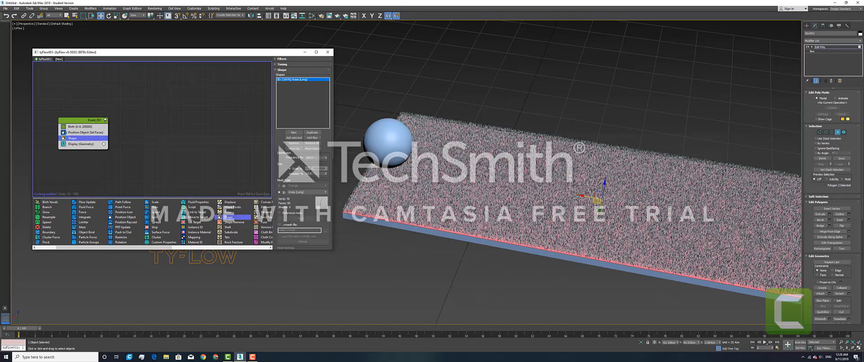
{"action": "left_click", "coordinate": [226, 169]}
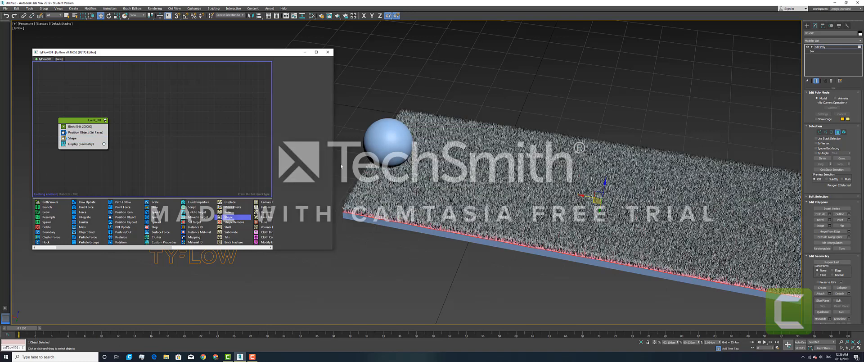
{"action": "left_click", "coordinate": [78, 139]}
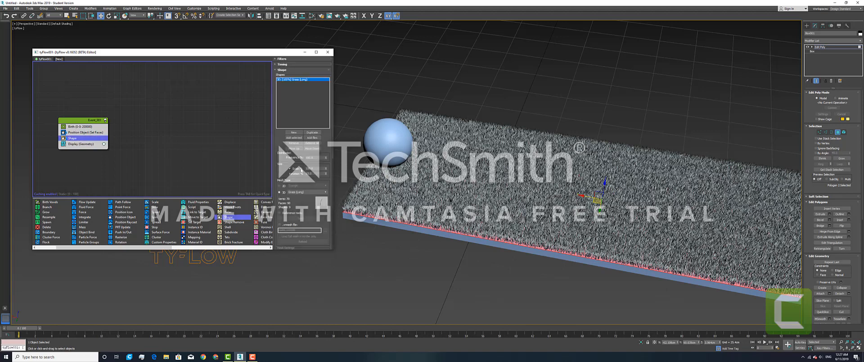
{"action": "left_click_drag", "start_coordinate": [312, 169], "coordinate": [310, 170]}
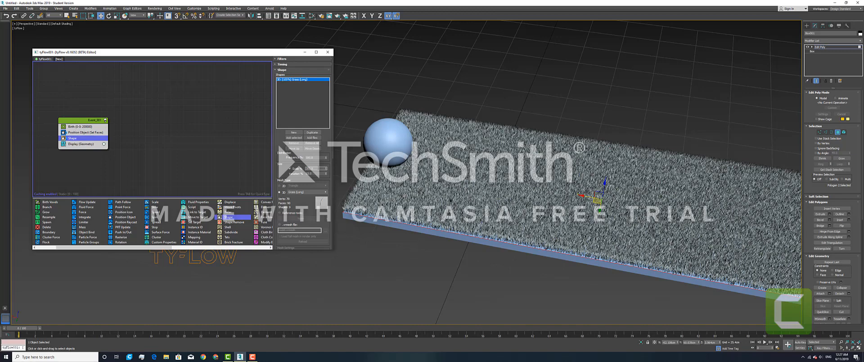
{"action": "left_click", "coordinate": [228, 158]}
{"action": "scroll", "coordinate": [413, 189], "scroll_direction": "down", "scroll_amount": 5}
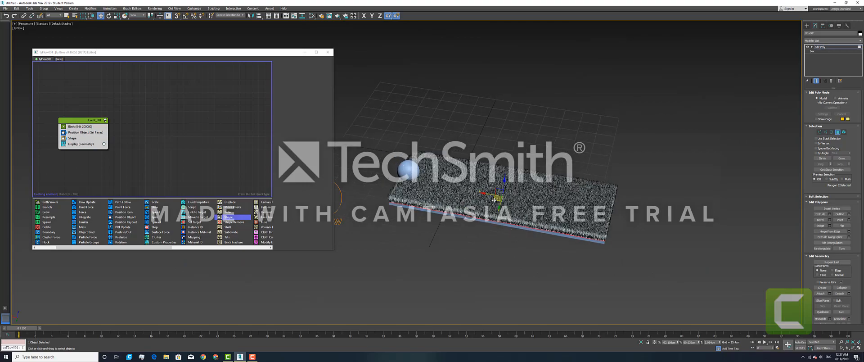
{"action": "scroll", "coordinate": [553, 213], "scroll_direction": "up", "scroll_amount": 4}
{"action": "mouse_move", "coordinate": [553, 213]}
{"action": "middle_mouse_down", "text": "alt"}
{"action": "mouse_move", "coordinate": [512, 194]}
{"action": "mouse_move", "coordinate": [547, 211]}
{"action": "middle_mouse_up", "text": "alt"}
{"action": "scroll", "coordinate": [546, 210], "scroll_direction": "down", "scroll_amount": 5}
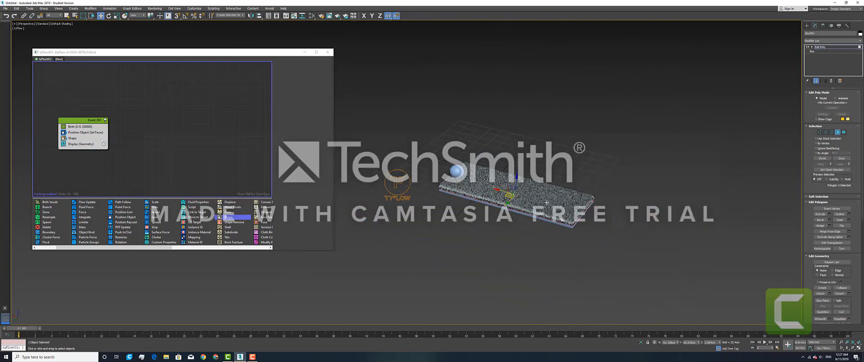
Add a Wobble operator to the grass event between Shape and Display
{"action": "scroll", "coordinate": [472, 180], "scroll_direction": "up", "scroll_amount": 4}
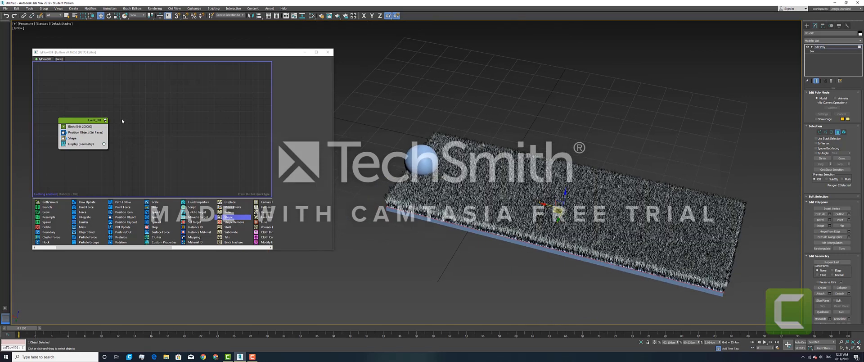
{"action": "left_click_drag", "start_coordinate": [77, 122], "coordinate": [74, 118]}
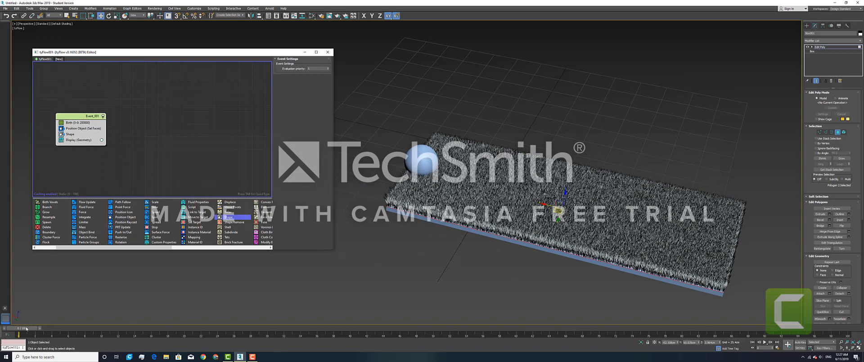
{"action": "left_click_drag", "start_coordinate": [26, 329], "coordinate": [299, 341]}
{"action": "left_click", "coordinate": [201, 155]}
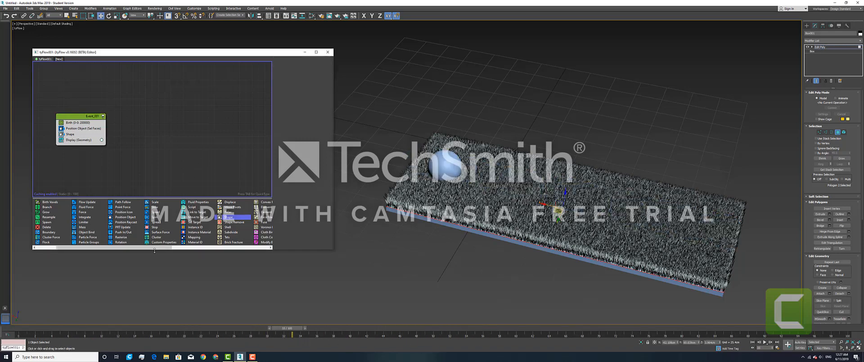
{"action": "left_click_drag", "start_coordinate": [154, 248], "coordinate": [172, 248]}
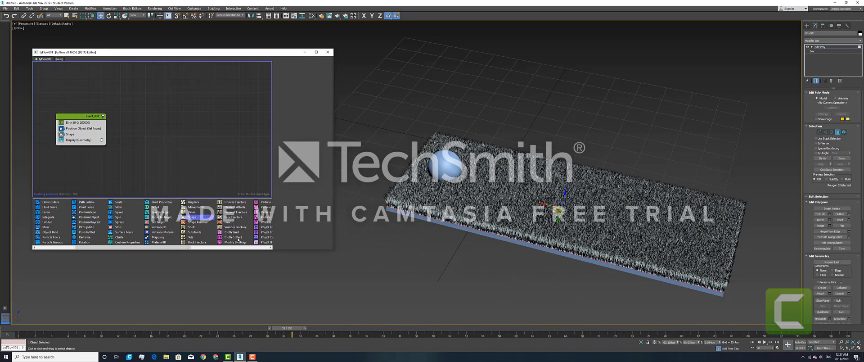
{"action": "left_click_drag", "start_coordinate": [262, 222], "coordinate": [86, 141]}
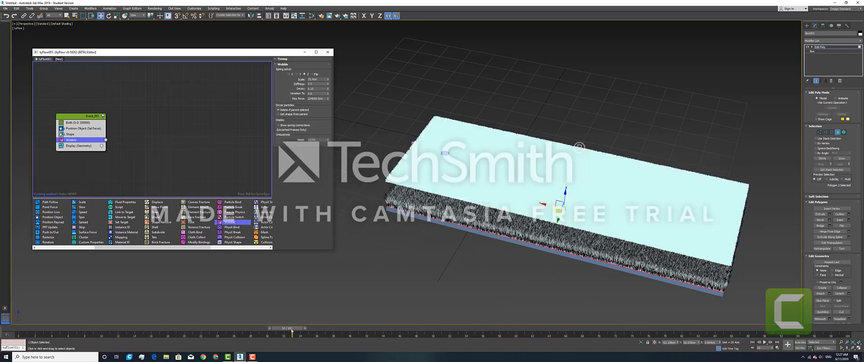
Scrub the timeline forward to about frame 40 and inspect how the wobbling particles respond to the moving sphere
{"action": "left_click_drag", "start_coordinate": [293, 331], "coordinate": [356, 326]}
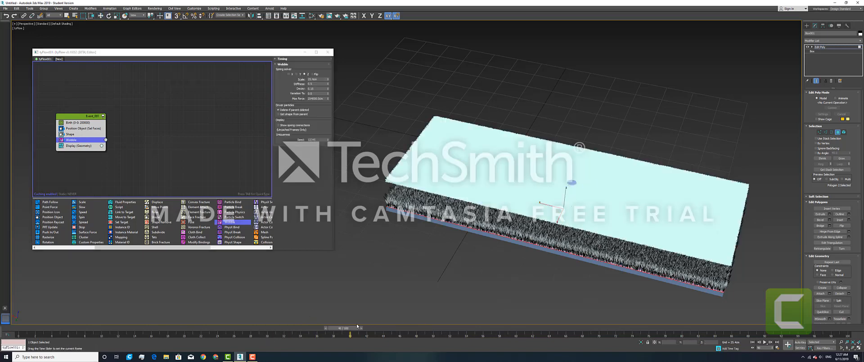
{"action": "key", "text": "w"}
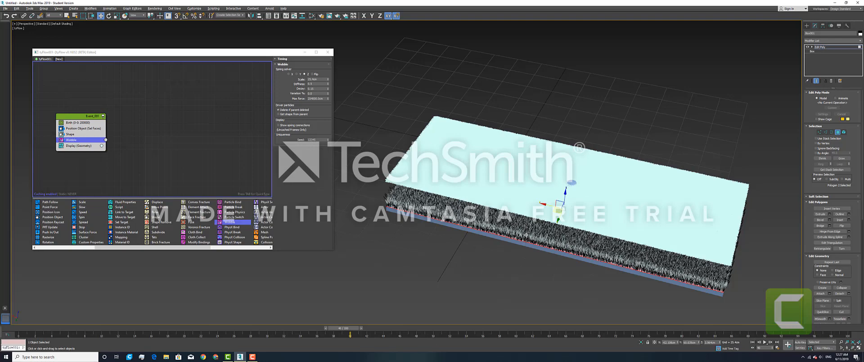
{"action": "middle_click_drag", "start_coordinate": [525, 237], "coordinate": [533, 252], "text": "alt"}
{"action": "left_click", "coordinate": [173, 170]}
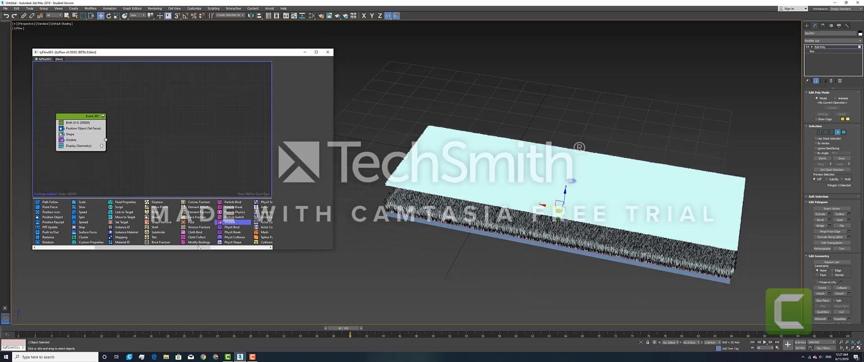
Create a new Collision event fed by the Wobble operator's output, and pick the sphere as its collider
{"action": "left_click_drag", "start_coordinate": [198, 247], "coordinate": [159, 141]}
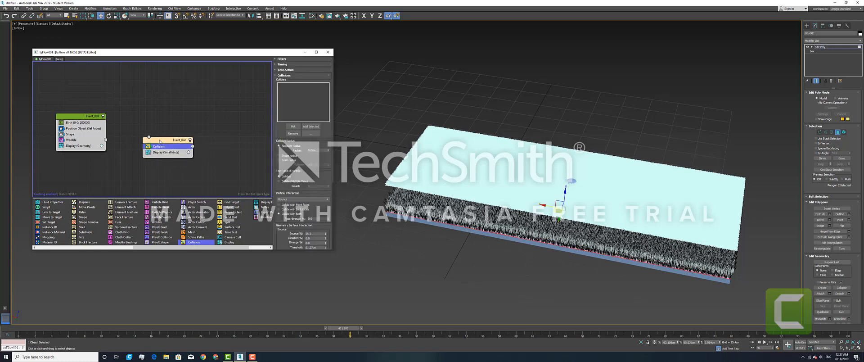
{"action": "left_click_drag", "start_coordinate": [105, 141], "coordinate": [150, 138]}
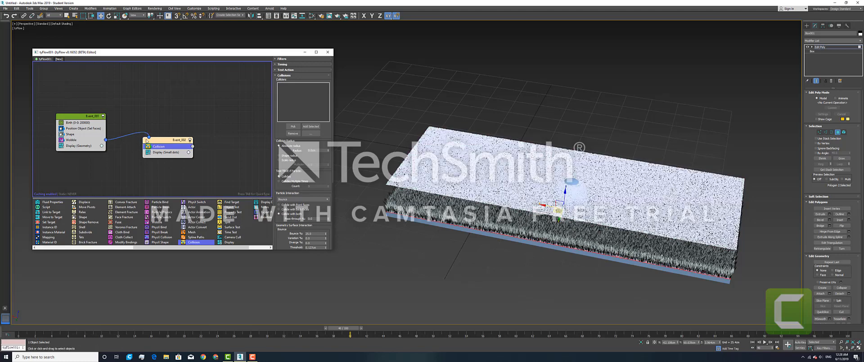
{"action": "left_click_drag", "start_coordinate": [165, 140], "coordinate": [165, 137]}
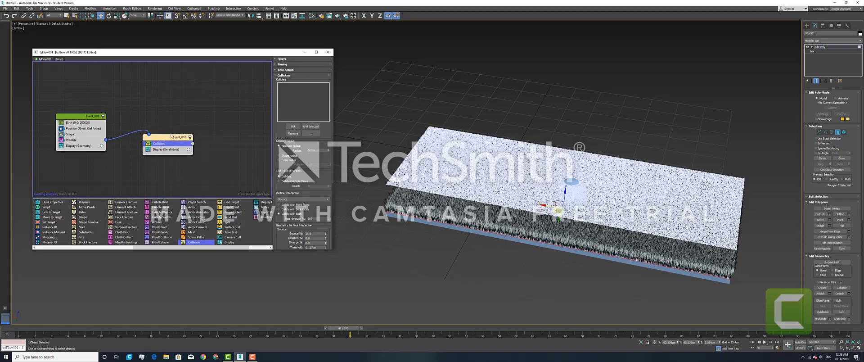
{"action": "left_click", "coordinate": [294, 126]}
{"action": "left_click", "coordinate": [575, 184]}
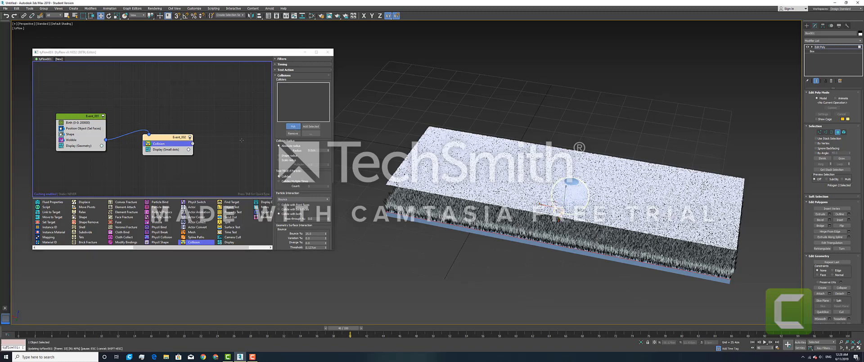
Set the collision event's Display type to Geometry and inspect the particles from a lower view
{"action": "left_click", "coordinate": [171, 149]}
{"action": "left_click", "coordinate": [310, 69]}
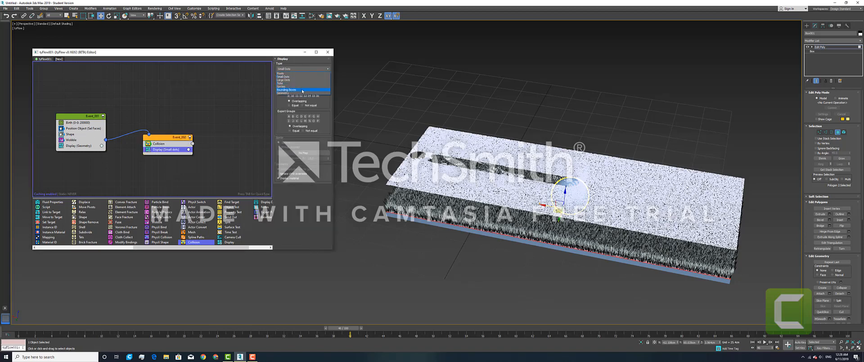
{"action": "left_click", "coordinate": [298, 93]}
{"action": "mouse_move", "coordinate": [530, 187]}
{"action": "middle_mouse_down", "text": "alt"}
{"action": "mouse_move", "coordinate": [537, 170]}
{"action": "mouse_move", "coordinate": [533, 182]}
{"action": "middle_mouse_up", "text": "alt"}
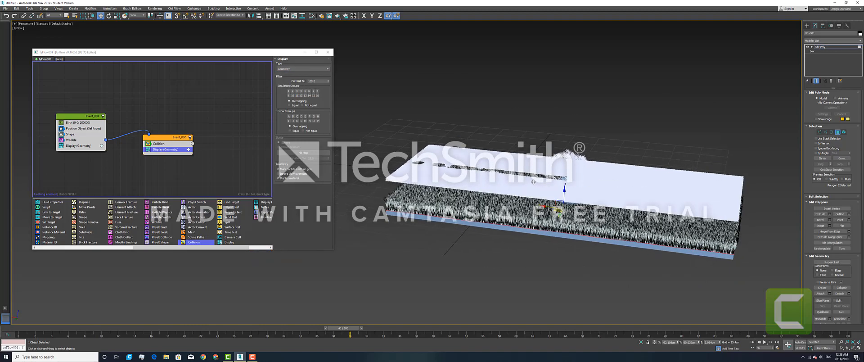
{"action": "left_click", "coordinate": [188, 149]}
{"action": "left_click", "coordinate": [300, 153]}
Set the Wobble operator's damping to 1.0 and advance the timeline to recompute the simulation
{"action": "left_click", "coordinate": [77, 140]}
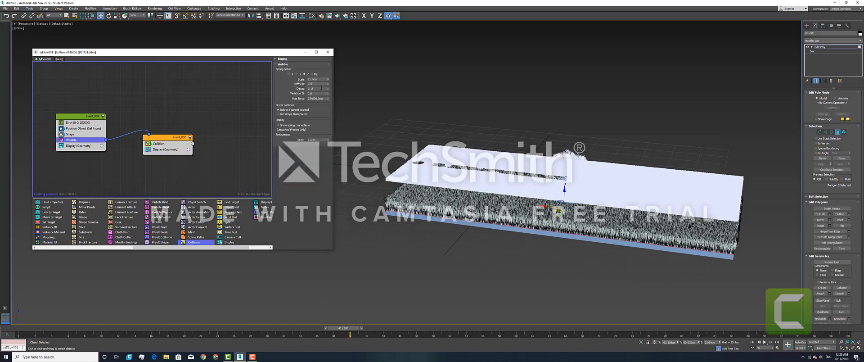
{"action": "left_click", "coordinate": [321, 88]}
{"action": "left_click", "coordinate": [344, 328]}
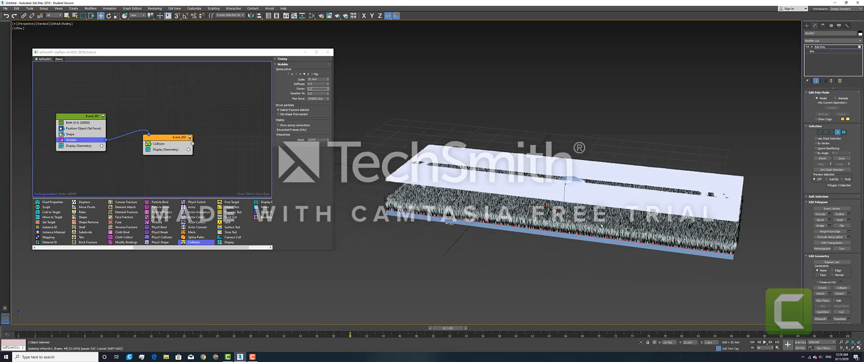
Scrub through the animation and examine from several angles the trail the sphere leaves in the particles
{"action": "scroll", "coordinate": [603, 235], "scroll_direction": "down", "scroll_amount": 5}
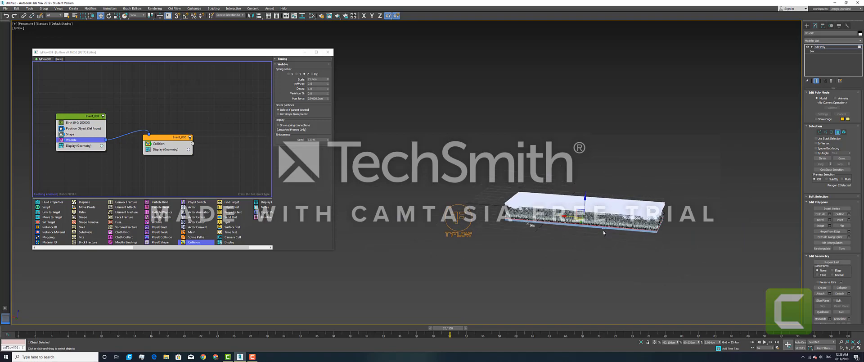
{"action": "scroll", "coordinate": [603, 227], "scroll_direction": "up", "scroll_amount": 5}
{"action": "middle_click_drag", "start_coordinate": [634, 224], "coordinate": [550, 261], "text": "alt"}
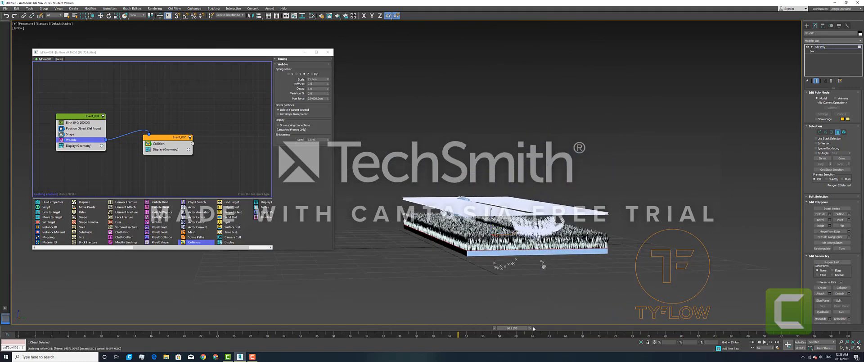
{"action": "left_click_drag", "start_coordinate": [533, 329], "coordinate": [608, 331]}
{"action": "left_click_drag", "start_coordinate": [661, 334], "coordinate": [460, 324]}
{"action": "left_click_drag", "start_coordinate": [525, 315], "coordinate": [466, 312]}
{"action": "left_click_drag", "start_coordinate": [462, 257], "coordinate": [460, 252]}
{"action": "middle_click_drag", "start_coordinate": [456, 230], "coordinate": [487, 239], "text": "alt"}
{"action": "middle_click_drag", "start_coordinate": [581, 255], "coordinate": [551, 265], "text": "alt"}
Disable the collision event's Display operator and inspect the grass and the box from above and below
{"action": "left_click", "coordinate": [174, 150]}
{"action": "right_click", "coordinate": [173, 150]}
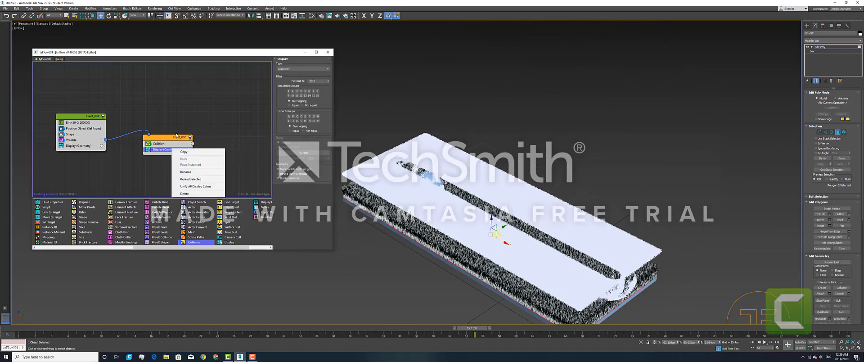
{"action": "left_click", "coordinate": [163, 140]}
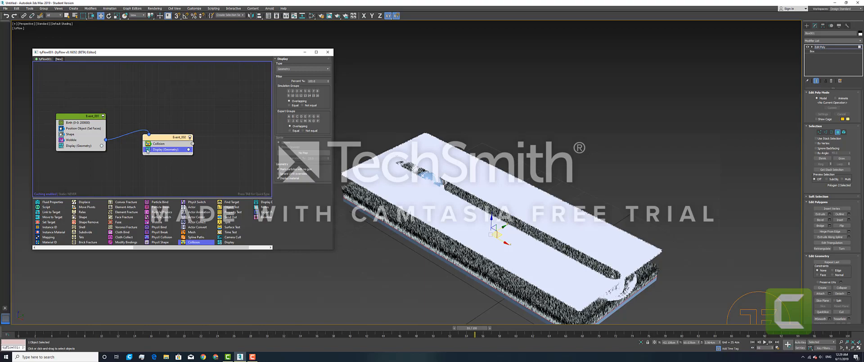
{"action": "left_click", "coordinate": [148, 150]}
{"action": "middle_click_drag", "start_coordinate": [475, 210], "coordinate": [447, 243], "text": "alt"}
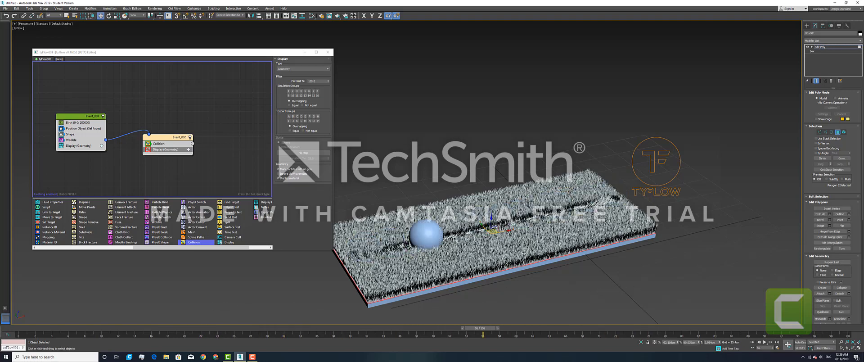
{"action": "scroll", "coordinate": [523, 253], "scroll_direction": "down", "scroll_amount": 5}
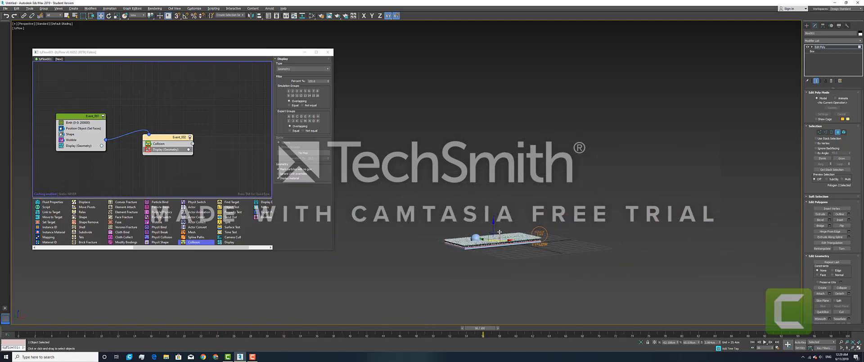
{"action": "scroll", "coordinate": [496, 253], "scroll_direction": "up", "scroll_amount": 6}
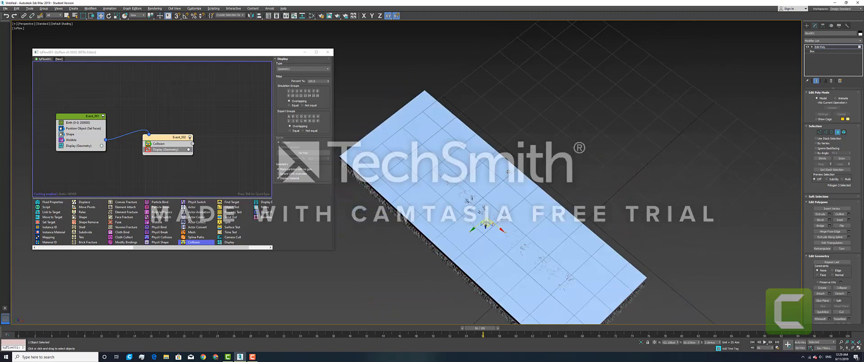